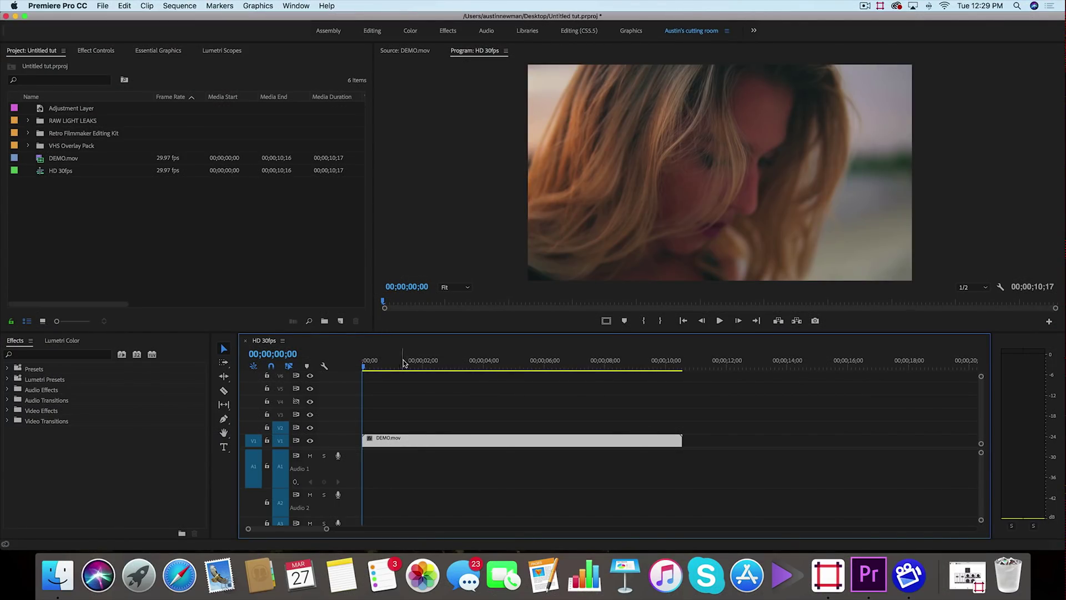
- Preview the footage, return to the start, and select the DEMO.mov clip on the timeline
{"action": "left_click_drag", "start_coordinate": [364, 362], "coordinate": [642, 364]}
{"action": "key", "text": "Home"}
{"action": "left_click", "coordinate": [58, 356]}
{"action": "type", "text": "rgb"}
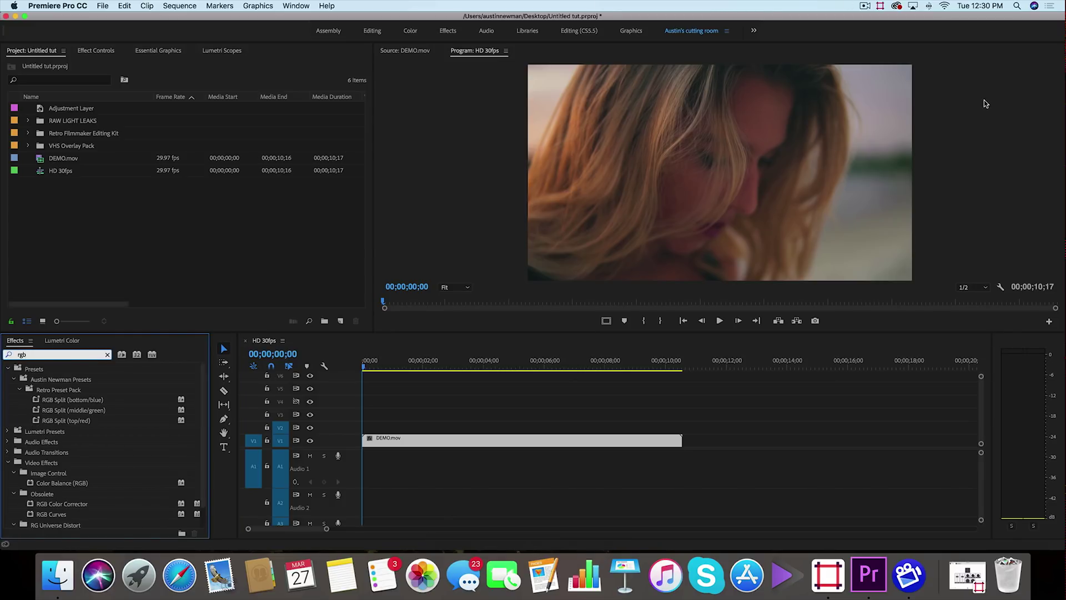
{"action": "left_click", "coordinate": [107, 356]}
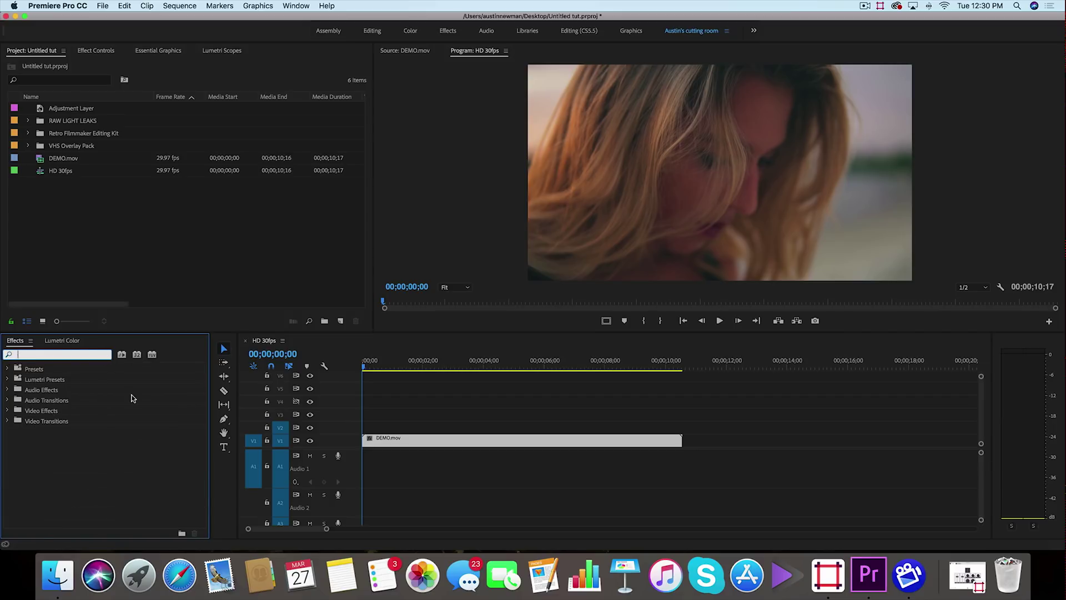
{"action": "left_click", "coordinate": [526, 462]}
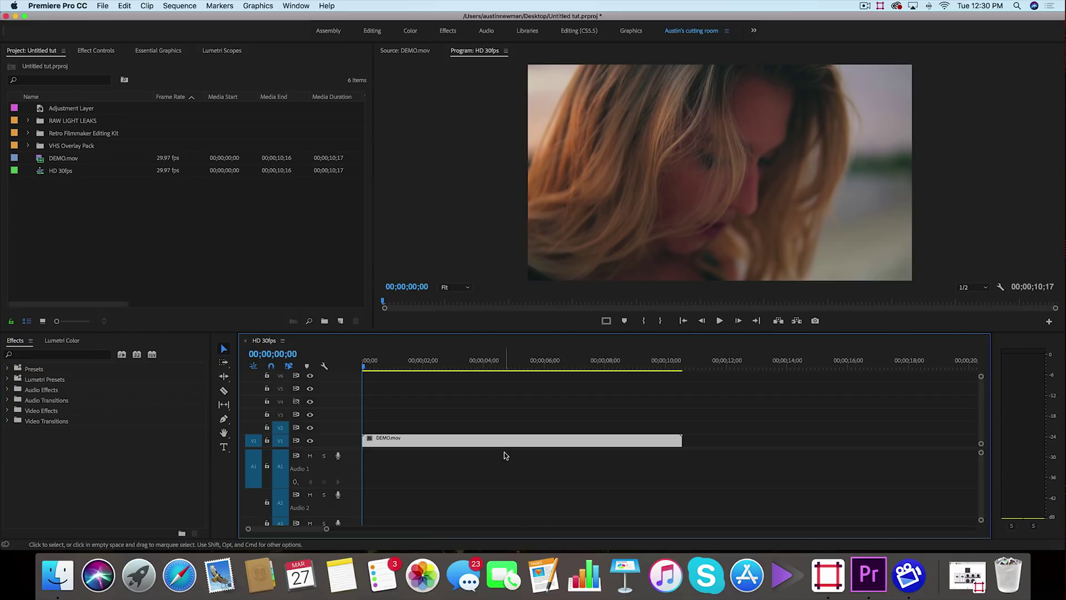
{"action": "left_click", "coordinate": [505, 440]}
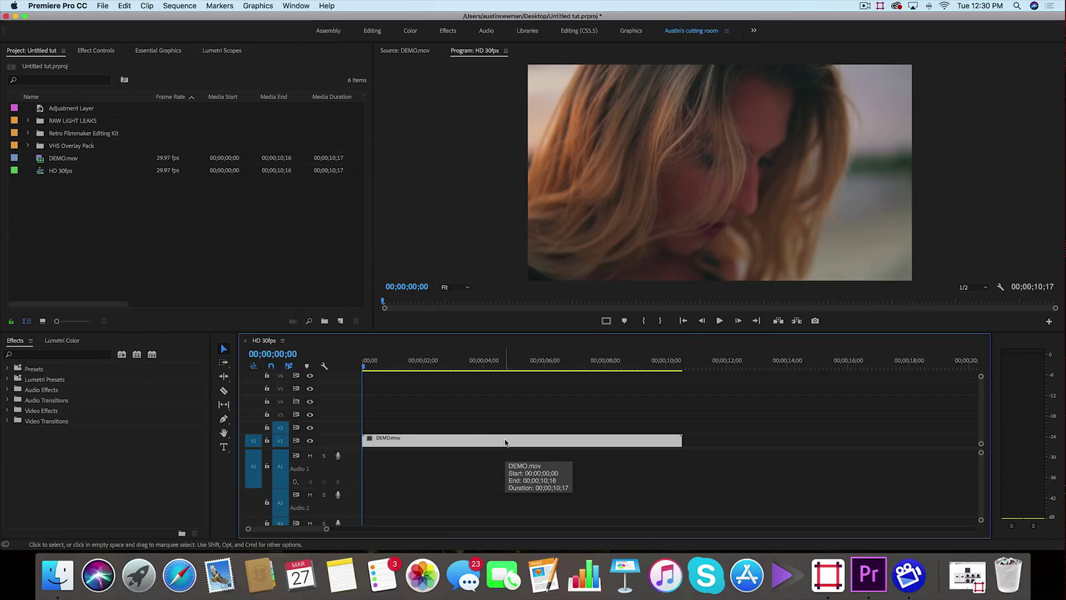
{"action": "left_click", "coordinate": [504, 409]}
{"action": "left_click", "coordinate": [505, 440]}
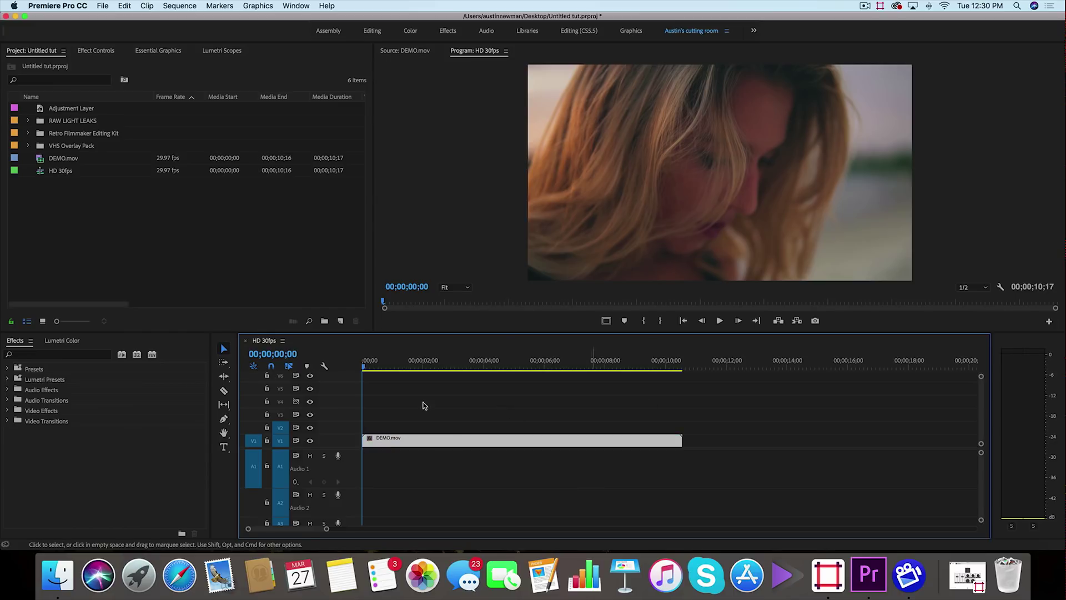
- Set the clip's Opacity blend mode to Linear Dodge (Add) in Effect Controls
{"action": "left_click", "coordinate": [95, 51]}
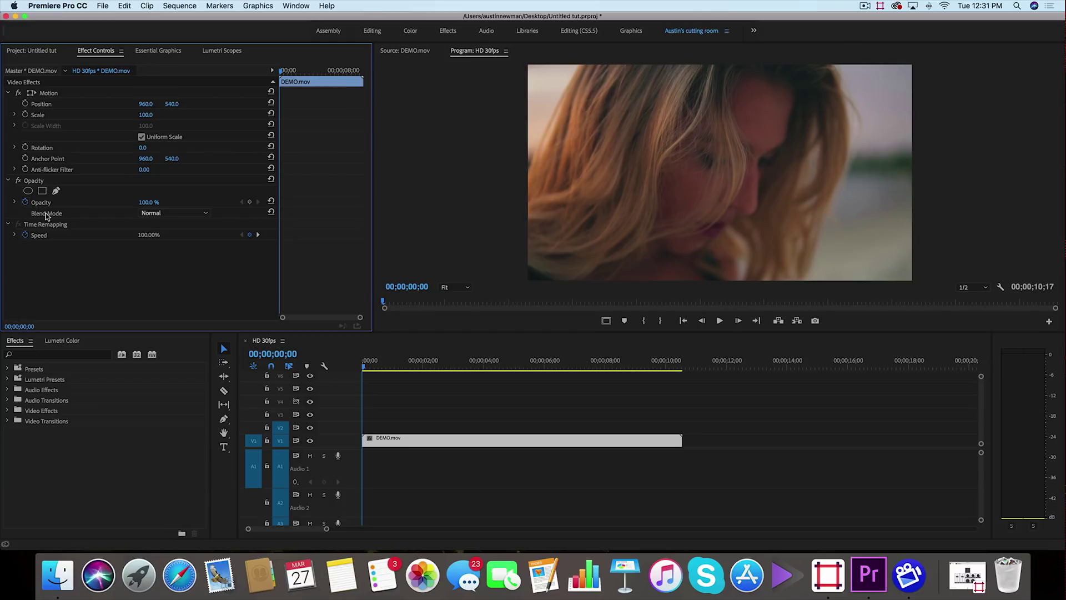
{"action": "left_click", "coordinate": [206, 213]}
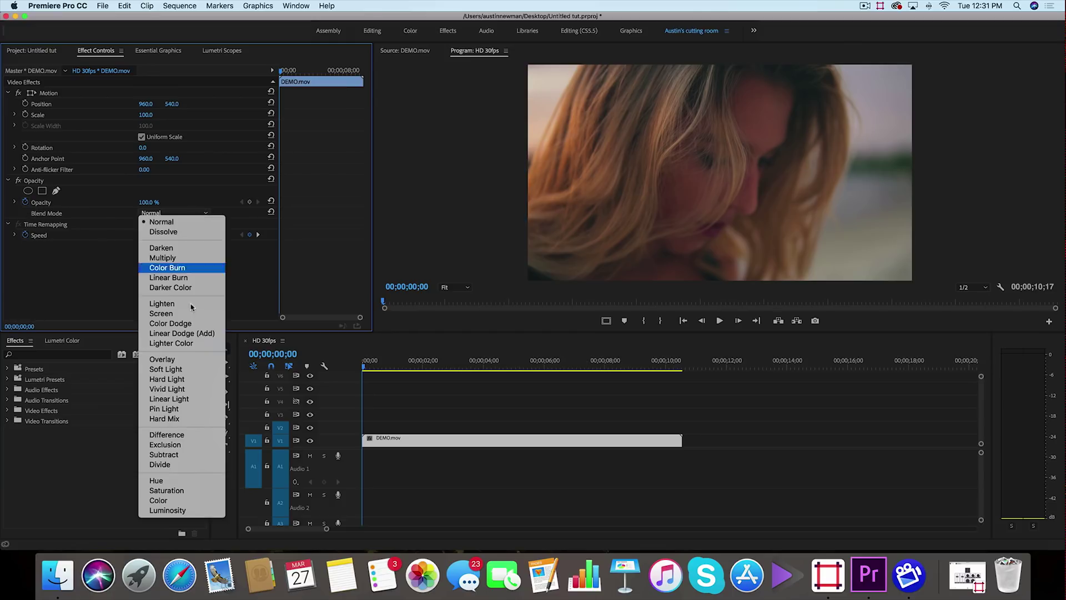
{"action": "left_click", "coordinate": [191, 334]}
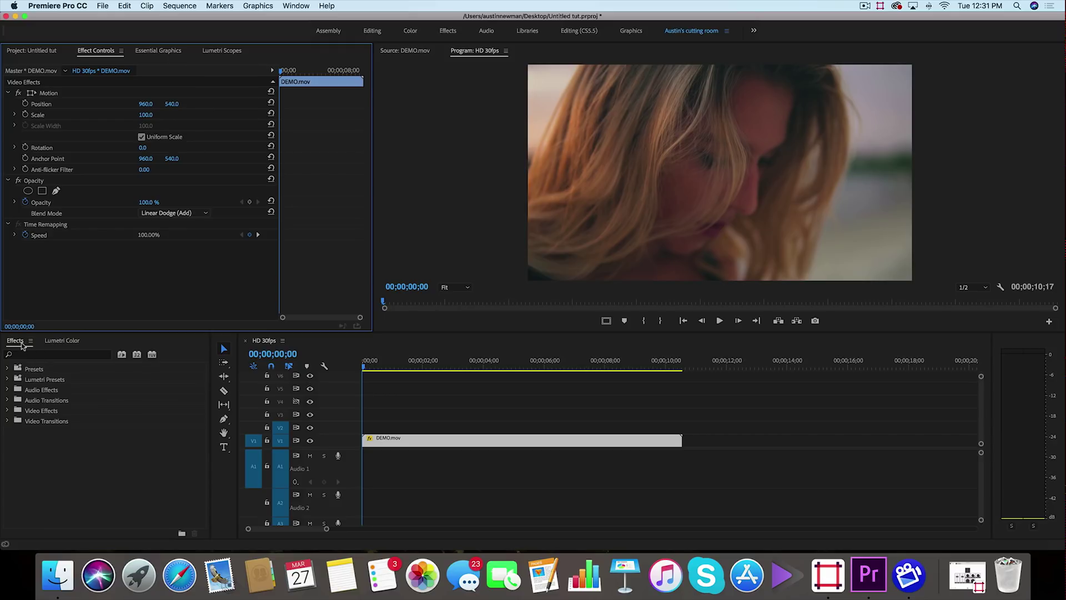
- Apply the Color Balance (RGB) effect to DEMO.mov and begin editing its Green value
{"action": "left_click", "coordinate": [52, 355]}
{"action": "type", "text": "rgb"}
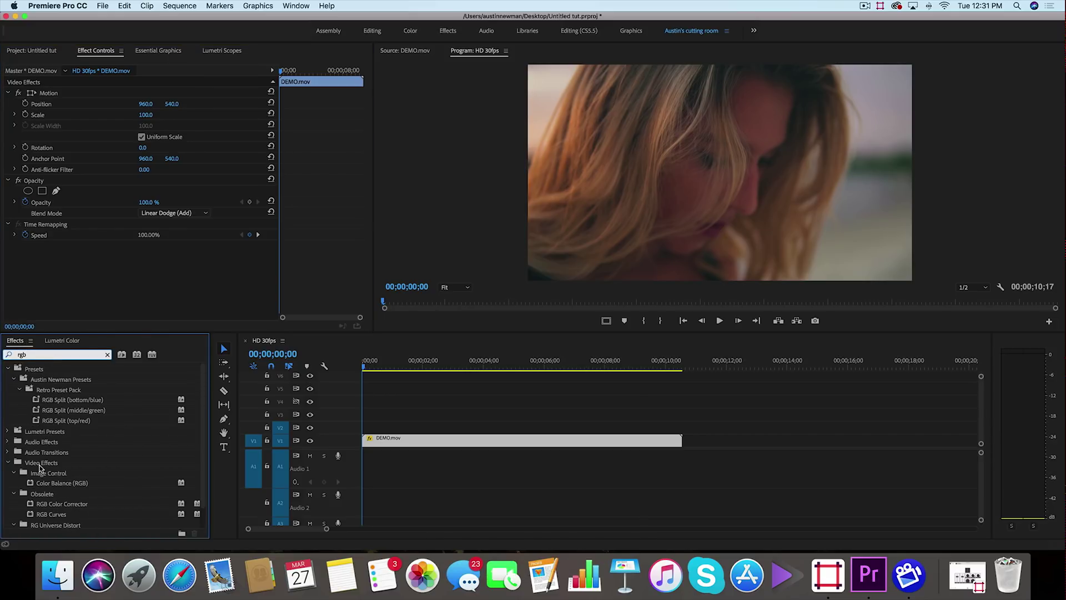
{"action": "left_click", "coordinate": [83, 484]}
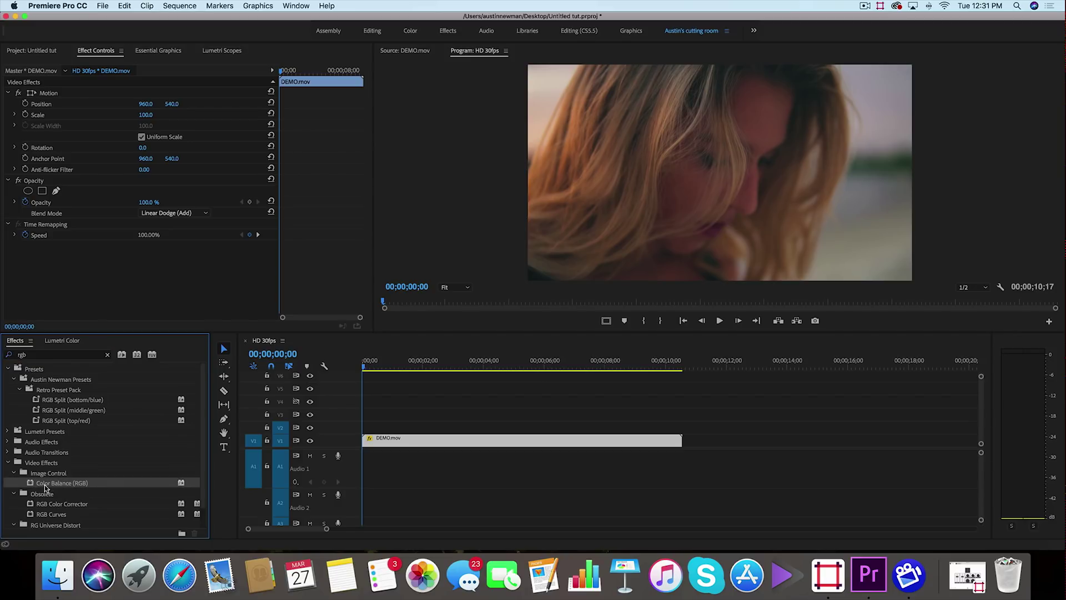
{"action": "left_click_drag", "start_coordinate": [42, 486], "coordinate": [421, 442]}
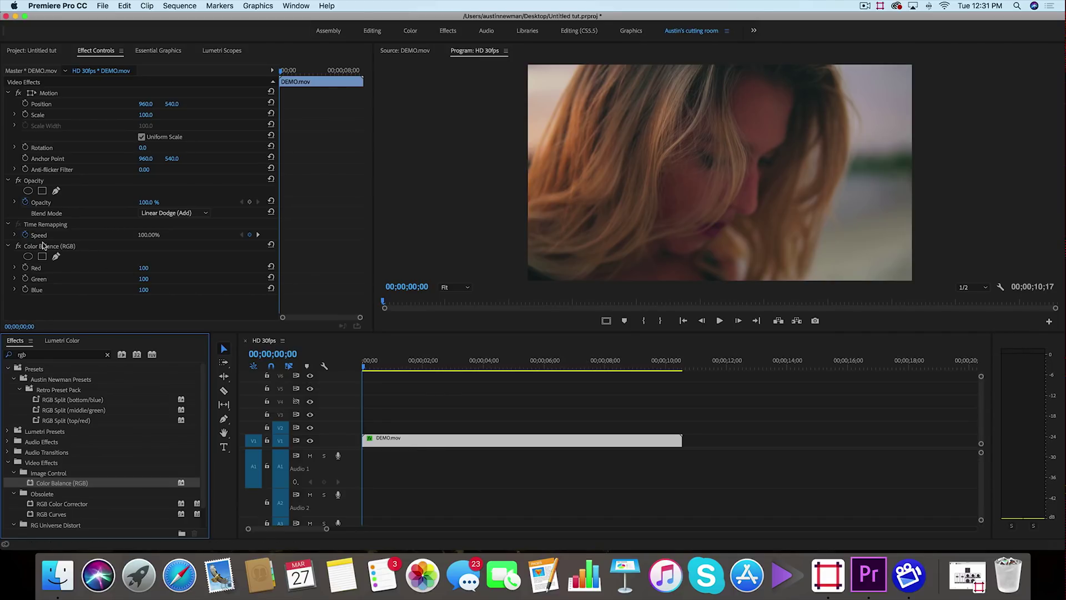
{"action": "left_click", "coordinate": [71, 247]}
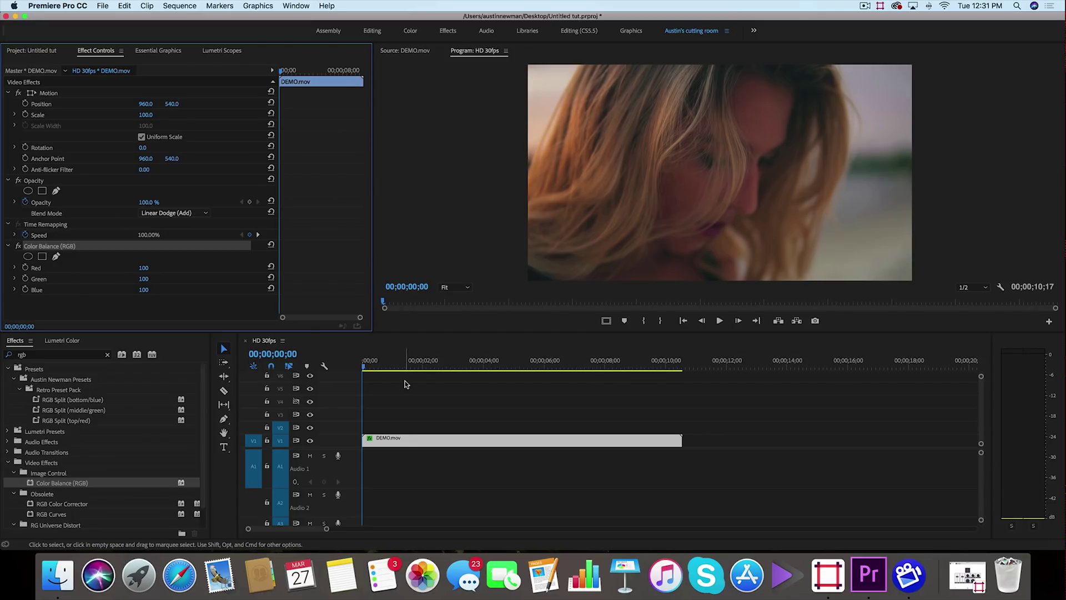
{"action": "left_click", "coordinate": [143, 279]}
- Set Color Balance (RGB) Green and Blue to 0, turning the clip red
{"action": "type", "text": "0"}
{"action": "key", "text": "Return"}
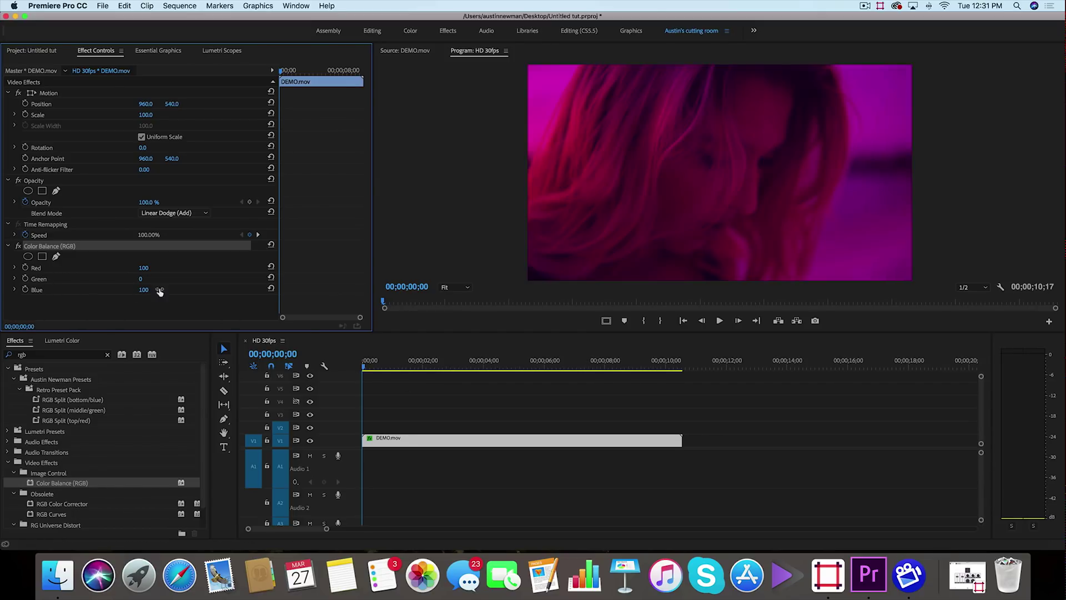
{"action": "left_click", "coordinate": [144, 289]}
{"action": "type", "text": "0"}
{"action": "key", "text": "Return"}
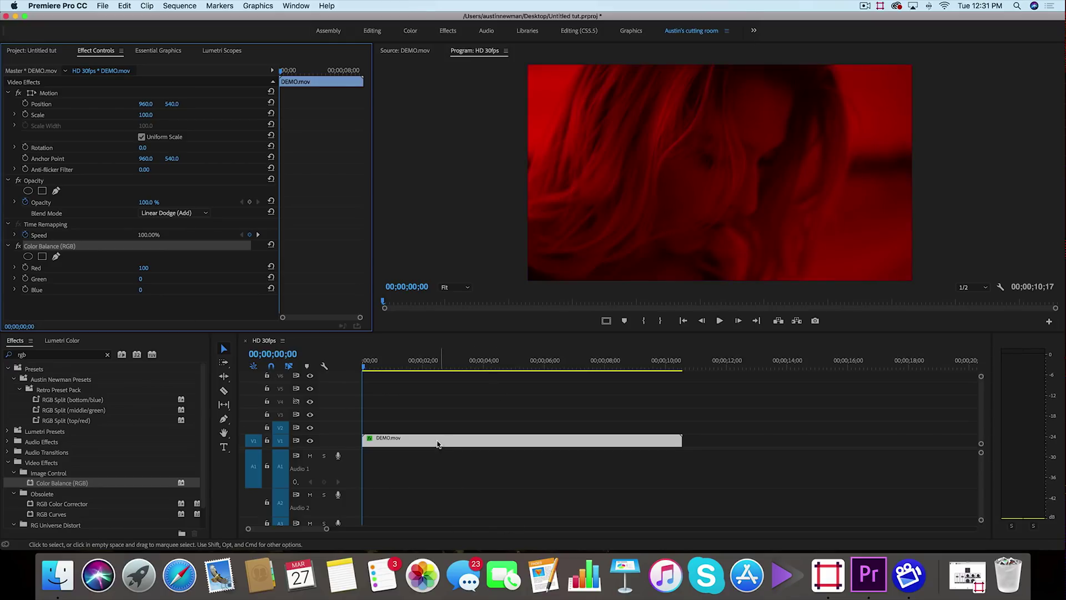
- Alt-drag a copy of the red clip onto the track above, then save the project
{"action": "left_click", "coordinate": [469, 439]}
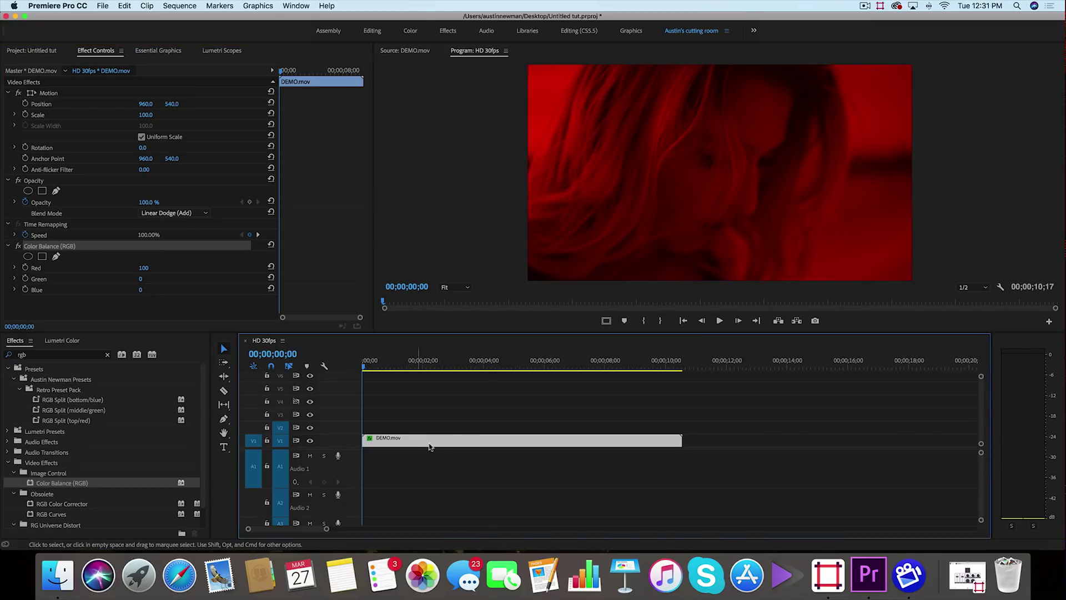
{"action": "key", "text": "alt"}
{"action": "left_click_drag", "start_coordinate": [442, 444], "coordinate": [462, 416]}
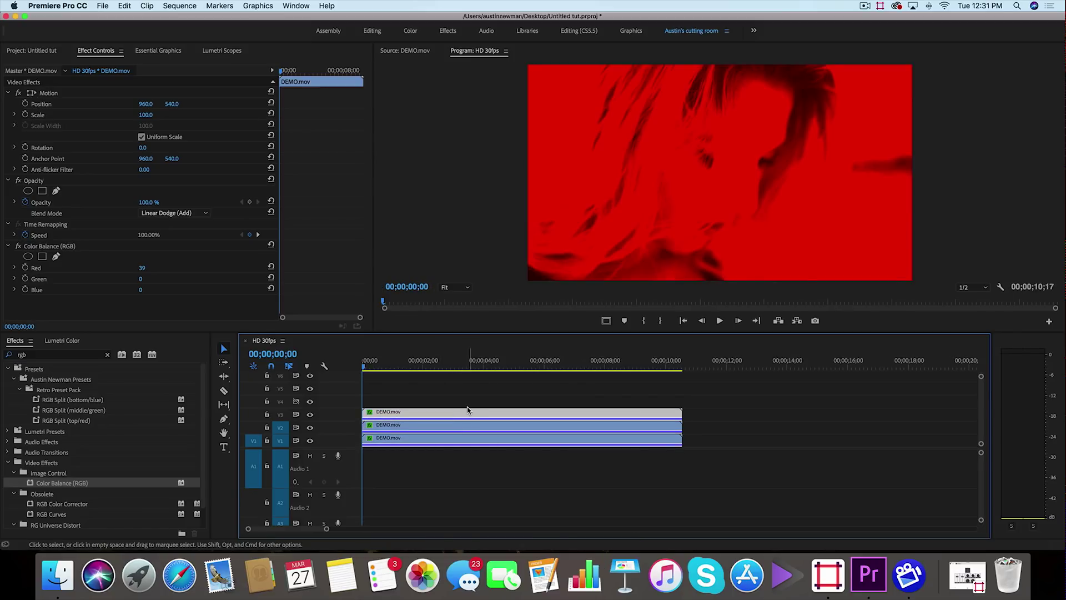
{"action": "key", "text": "super+s"}
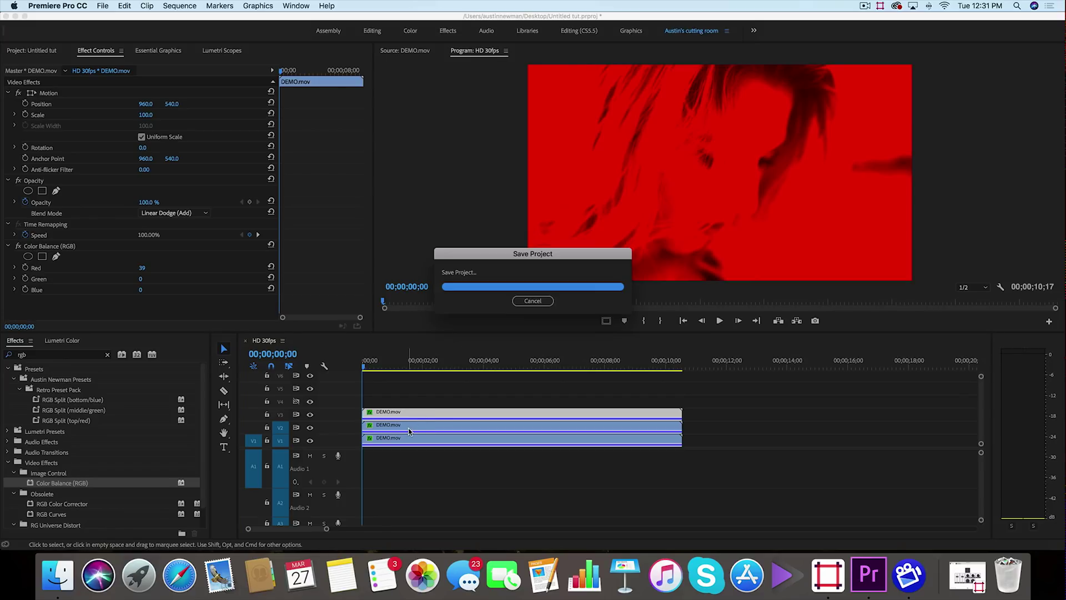
- Make the V2 clip the green layer: Color Balance Red 0, Green 100
{"action": "left_click", "coordinate": [409, 431]}
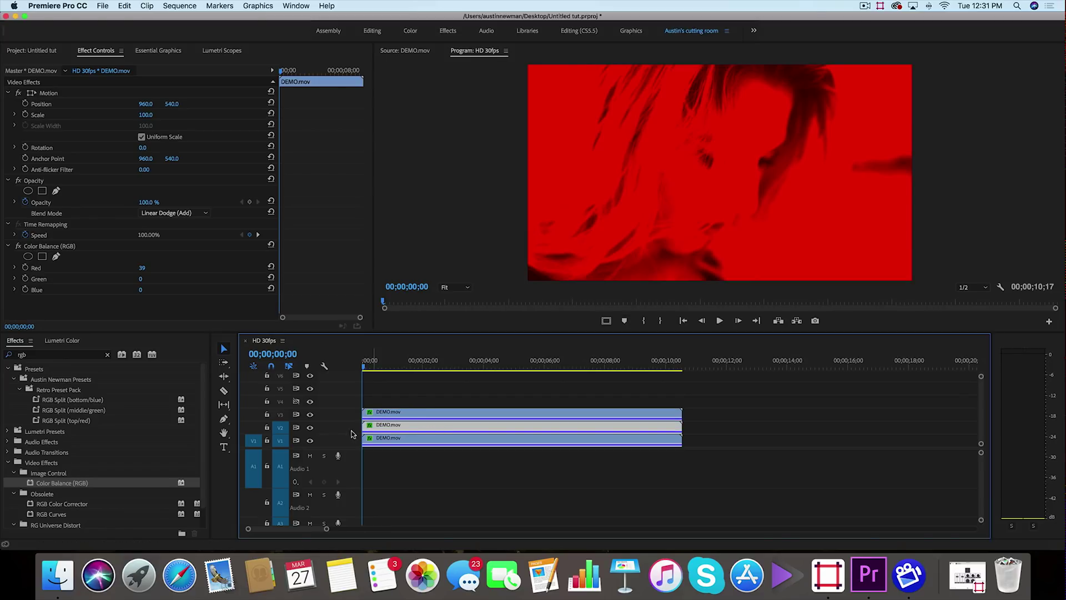
{"action": "left_click_drag", "start_coordinate": [143, 268], "coordinate": [120, 268]}
{"action": "left_click", "coordinate": [141, 279]}
{"action": "type", "text": "100"}
{"action": "key", "text": "Return"}
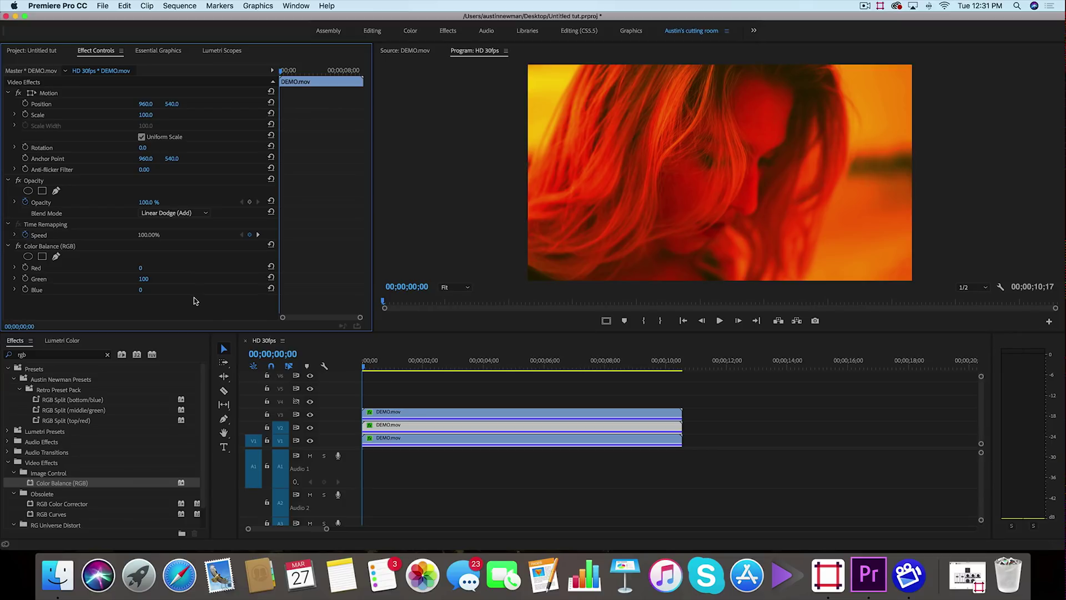
- Make the V1 clip the blue layer: Color Balance Red 0, Blue 100
{"action": "left_click", "coordinate": [385, 442]}
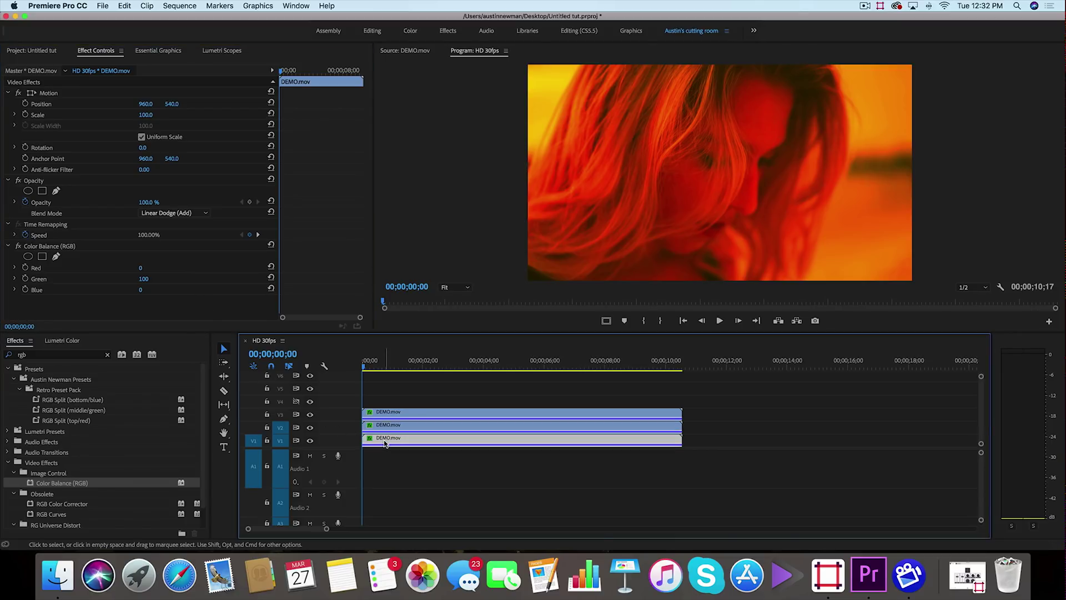
{"action": "left_click_drag", "start_coordinate": [142, 268], "coordinate": [128, 268]}
{"action": "left_click", "coordinate": [142, 290]}
{"action": "type", "text": "1"}
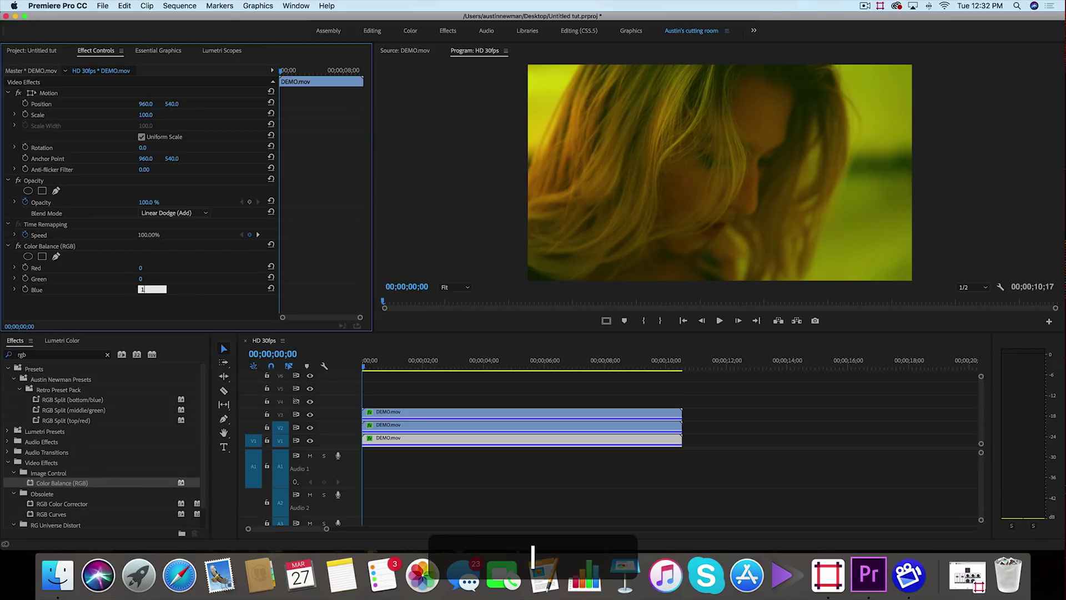
{"action": "type", "text": "00"}
{"action": "key", "text": "Return"}
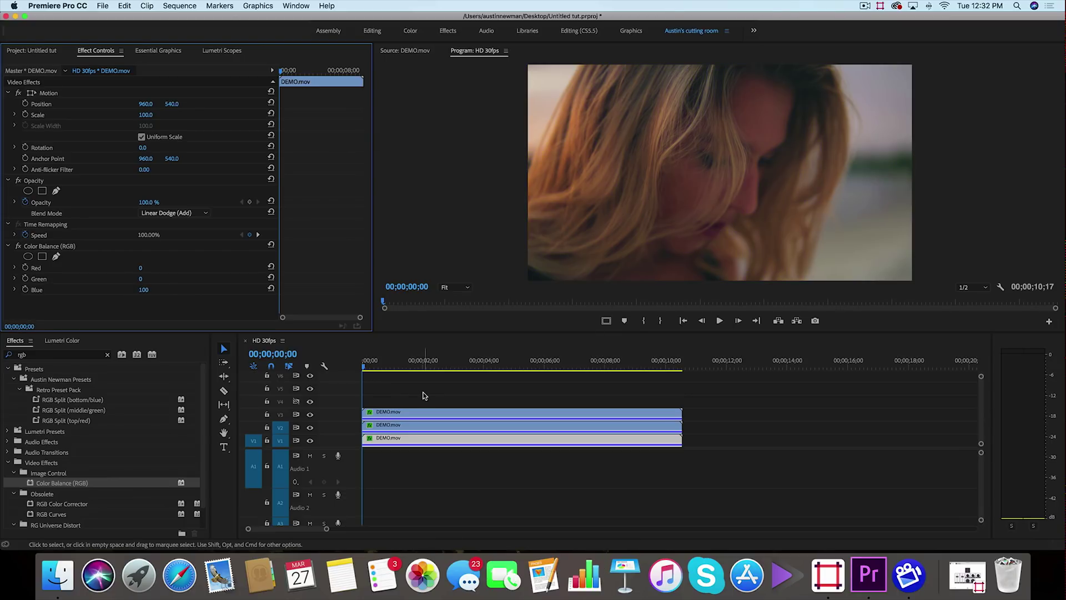
- Search Effects for 'lens' and apply Lens Distortion to the top V3 clip
{"action": "left_click", "coordinate": [417, 413]}
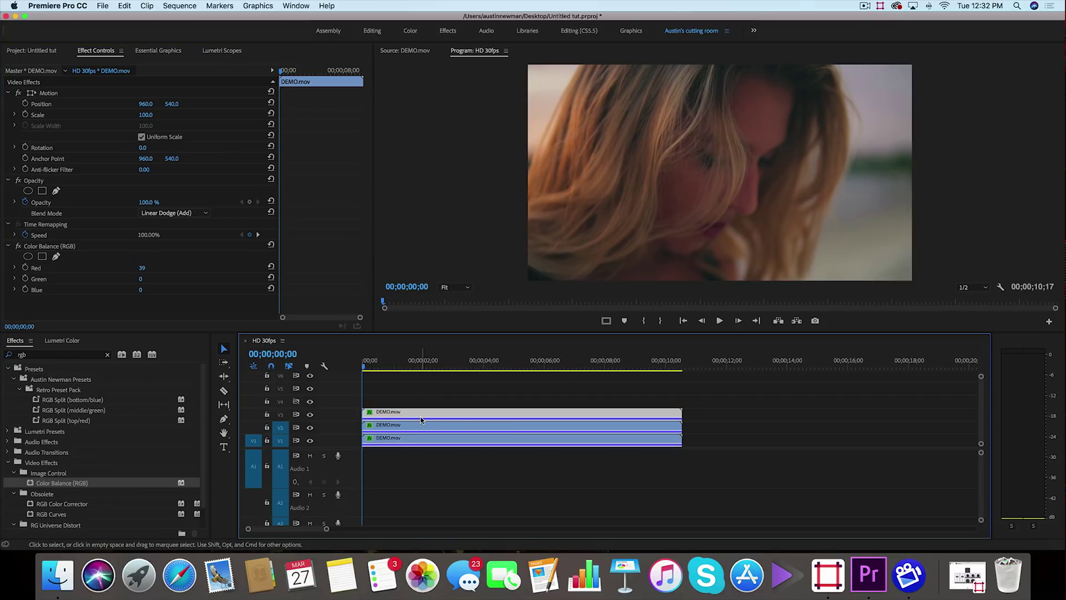
{"action": "left_click", "coordinate": [107, 354]}
{"action": "left_click", "coordinate": [66, 356]}
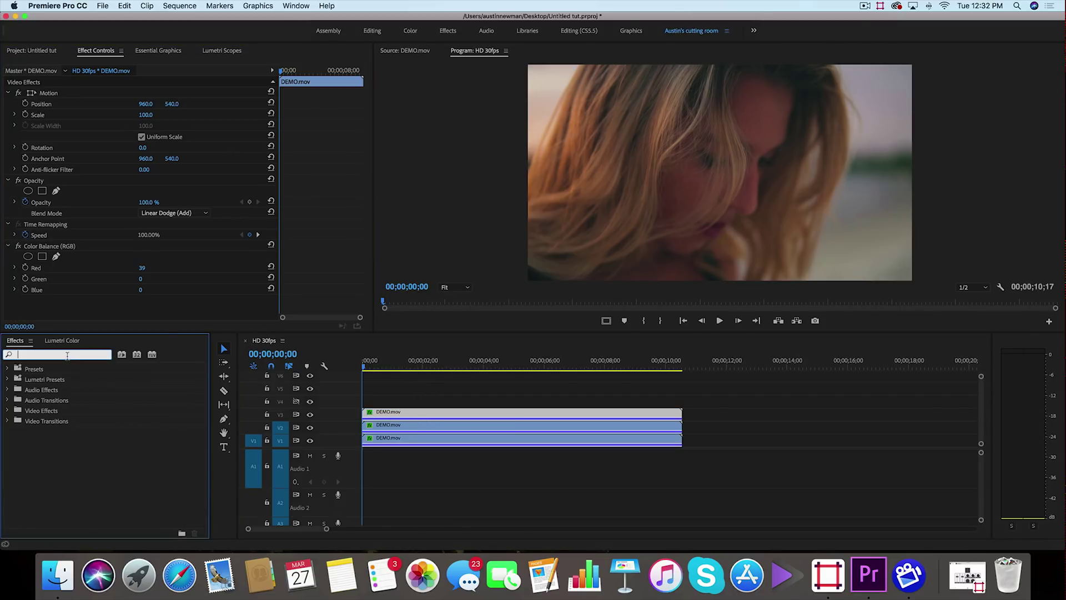
{"action": "type", "text": "lens"}
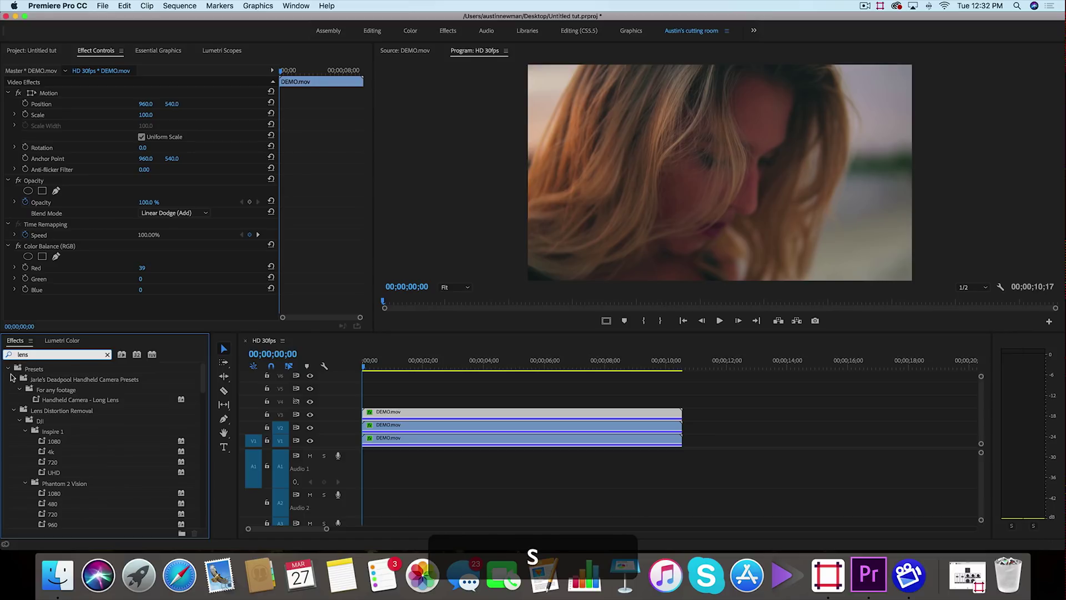
{"action": "left_click", "coordinate": [8, 370]}
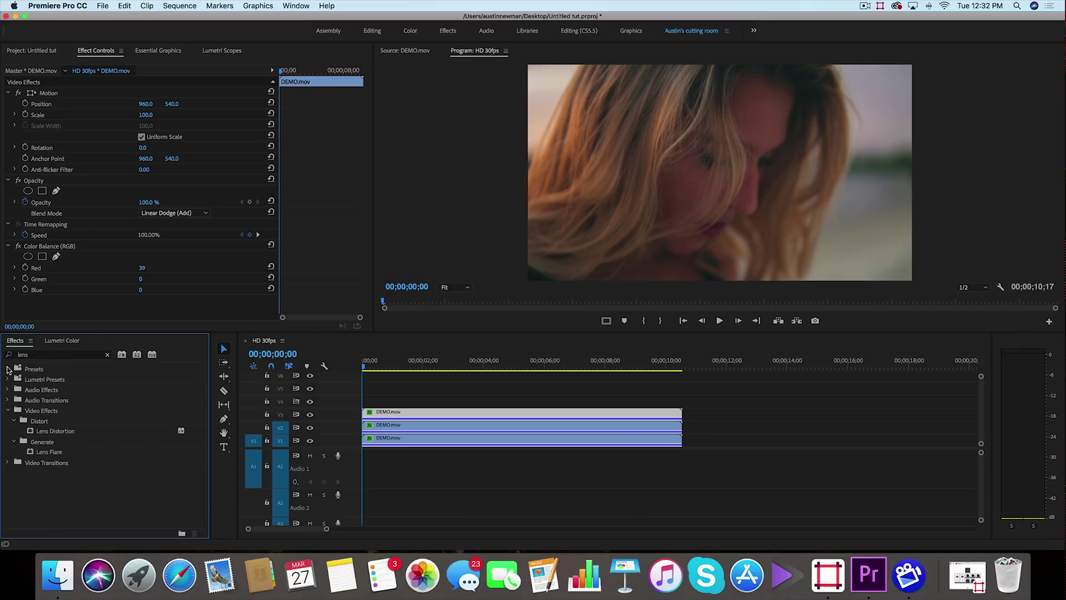
{"action": "left_click", "coordinate": [31, 432]}
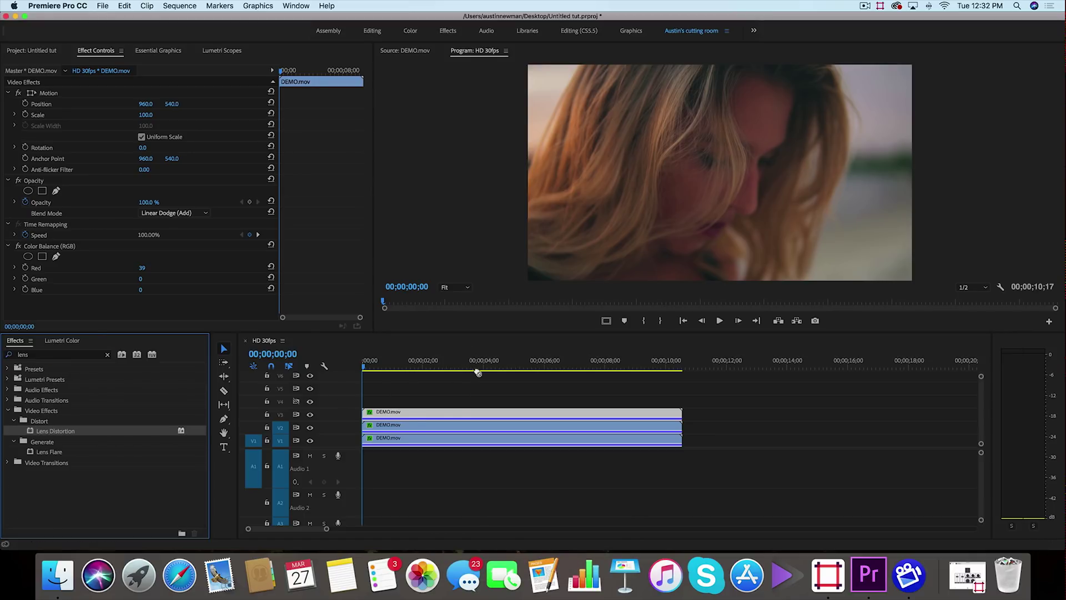
{"action": "left_click_drag", "start_coordinate": [31, 431], "coordinate": [424, 419]}
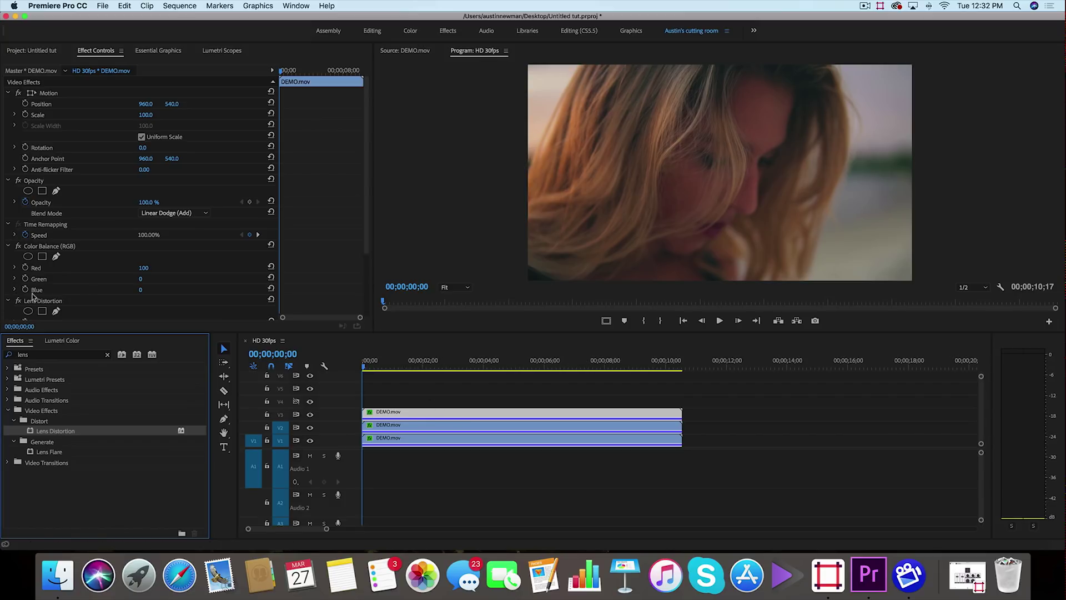
- Uncheck Fill Alpha in the Lens Distortion settings
{"action": "scroll", "coordinate": [105, 264], "scroll_direction": "down", "scroll_amount": 4}
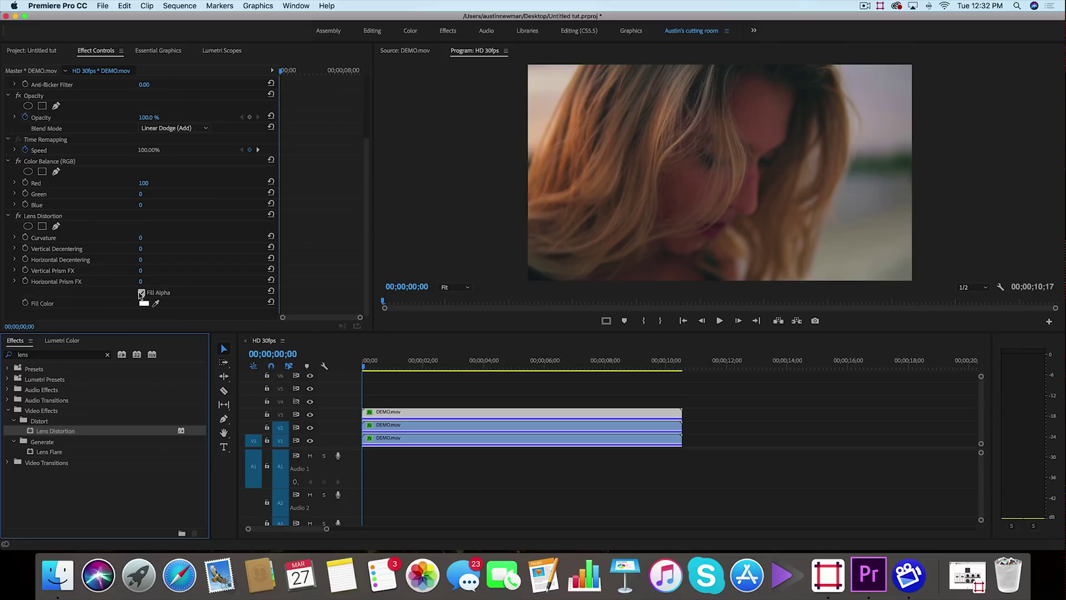
{"action": "left_click", "coordinate": [141, 293]}
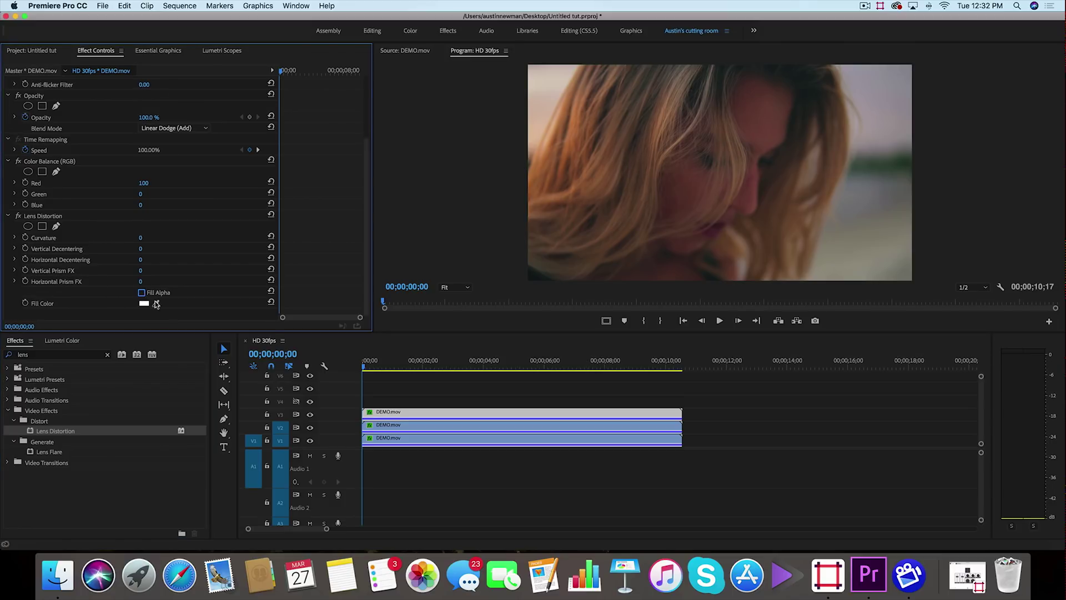
{"action": "left_click", "coordinate": [85, 294]}
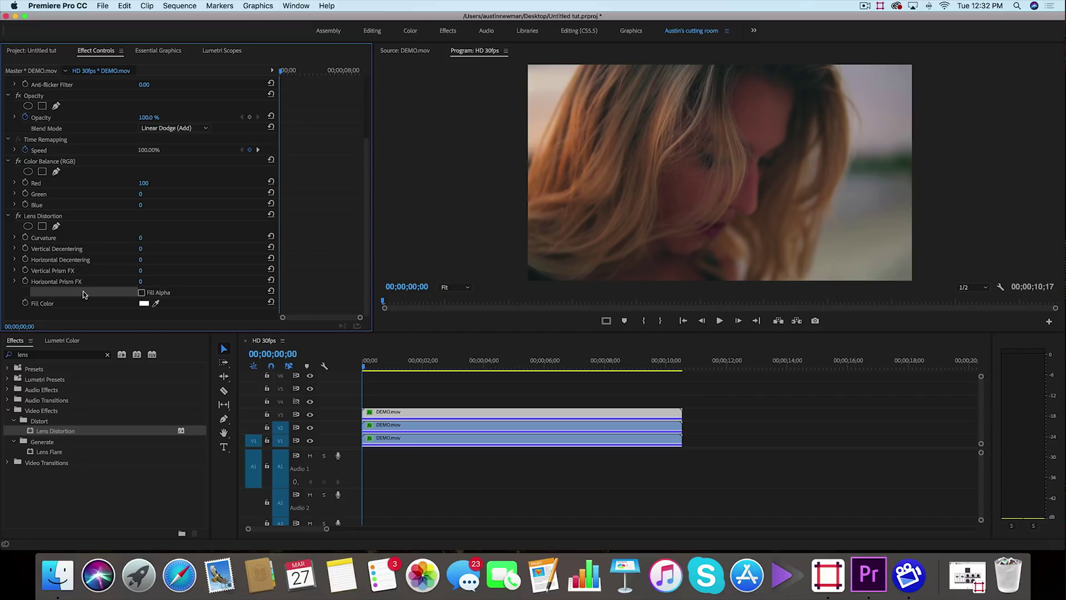
- Try a Lens Distortion Curvature of -3, preview playback, then undo it
{"action": "left_click", "coordinate": [46, 237]}
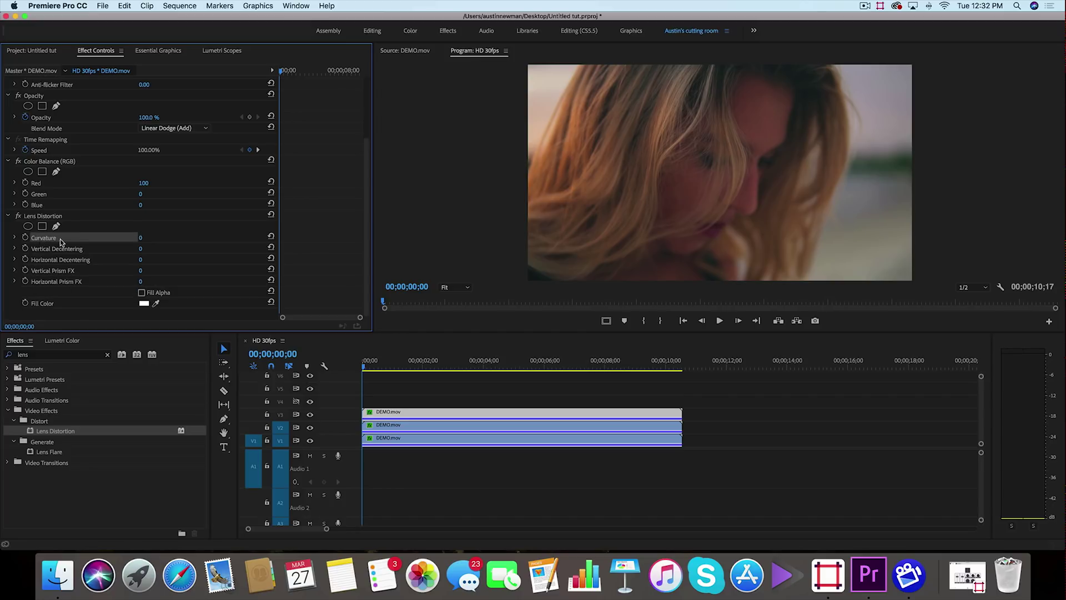
{"action": "left_click", "coordinate": [141, 239]}
{"action": "type", "text": "-3"}
{"action": "key", "text": "Return"}
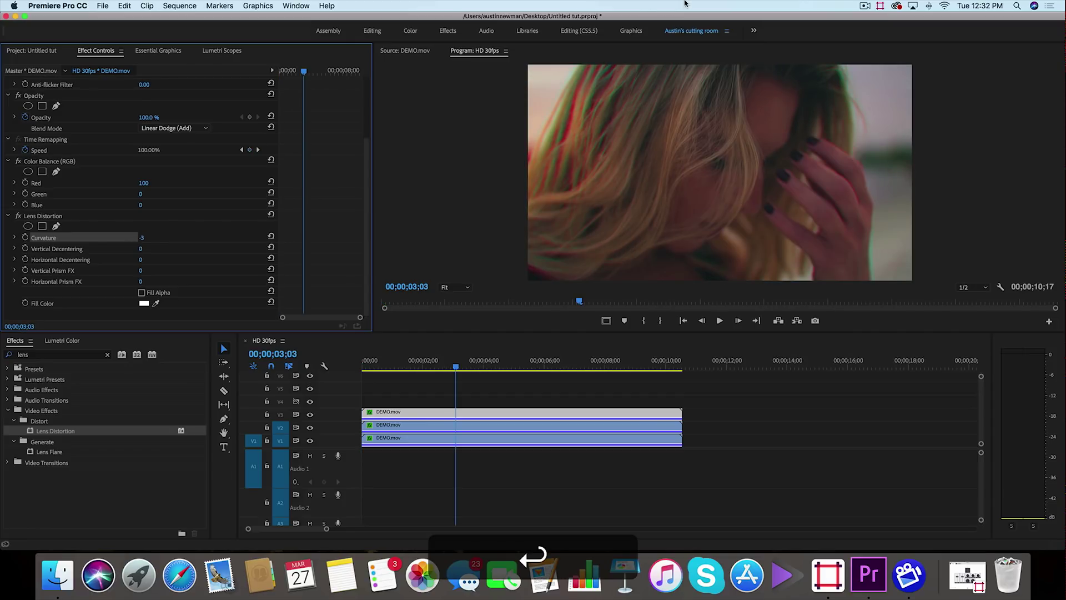
{"action": "key", "text": "space"}
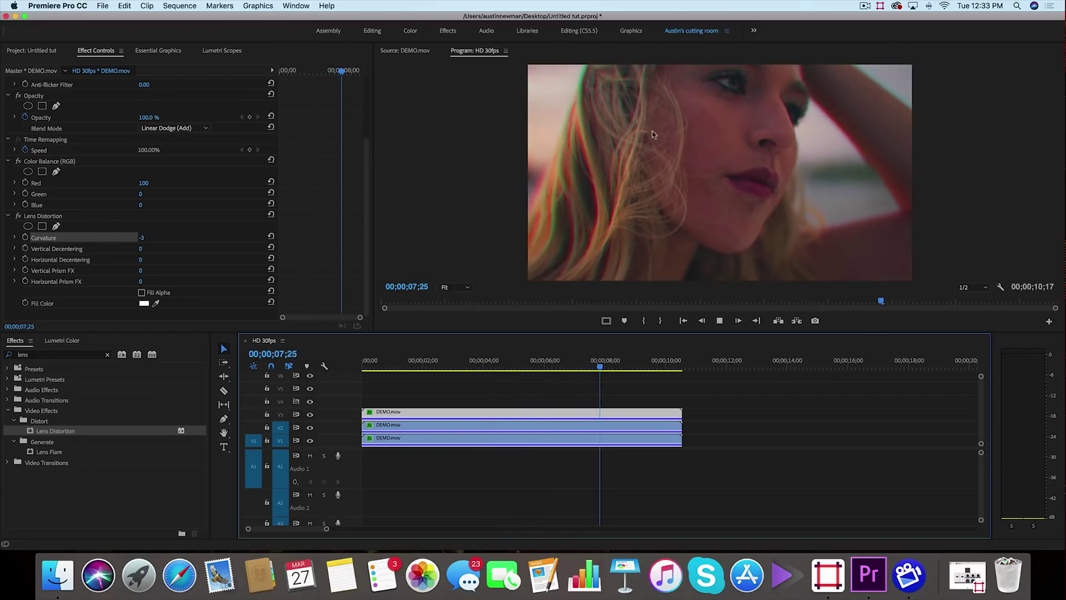
{"action": "key", "text": "space"}
{"action": "key", "text": "super+z"}
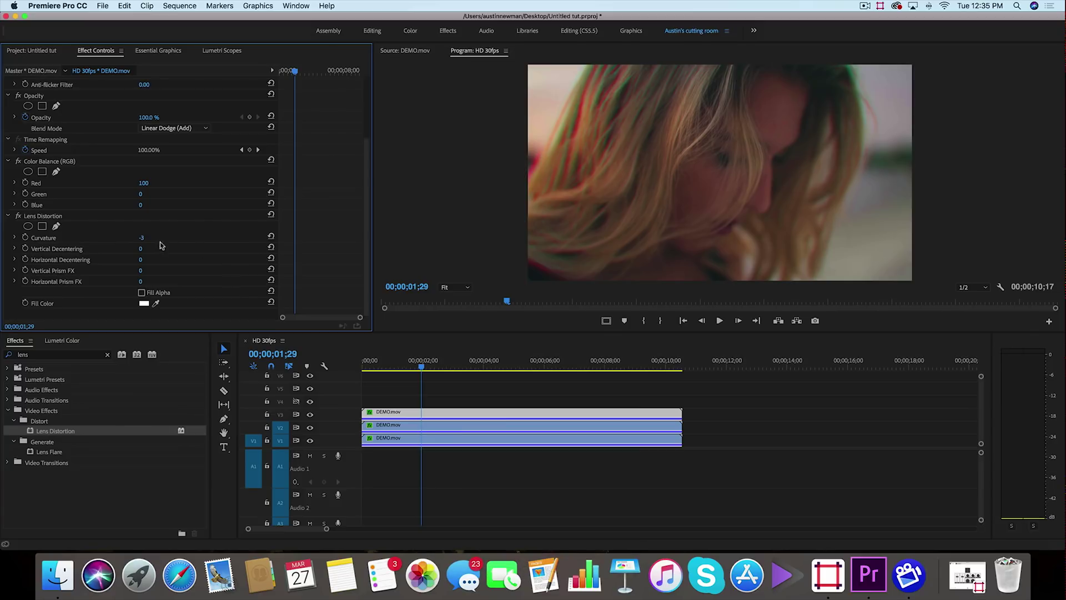
- Set Curvature to -5 and scrub to around 7 seconds to check the red fringing
{"action": "left_click", "coordinate": [140, 238]}
{"action": "type", "text": "-5"}
{"action": "key", "text": "Return"}
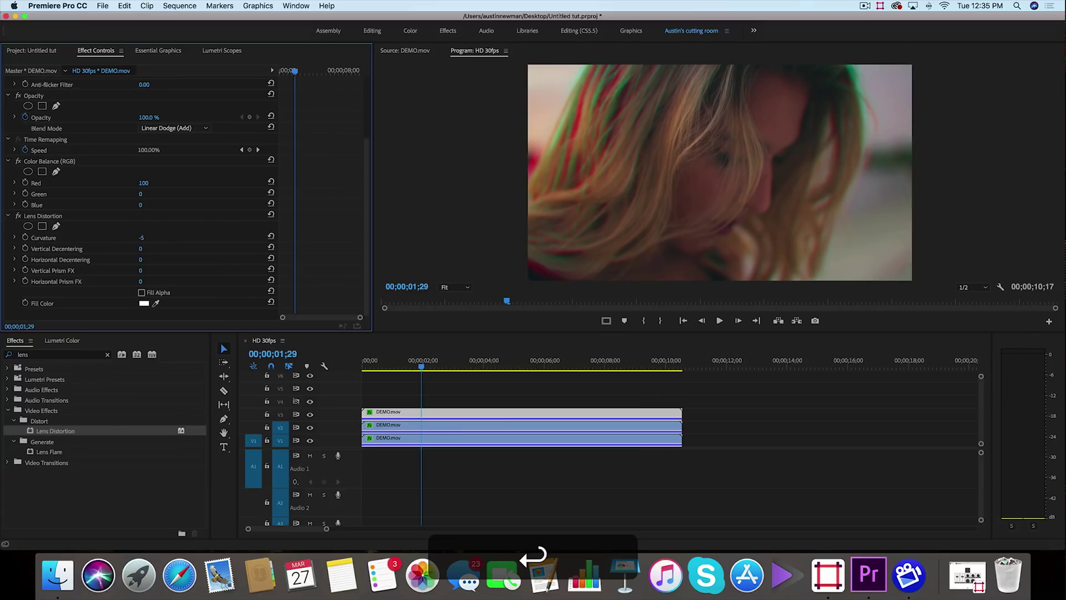
{"action": "left_click_drag", "start_coordinate": [422, 368], "coordinate": [576, 370]}
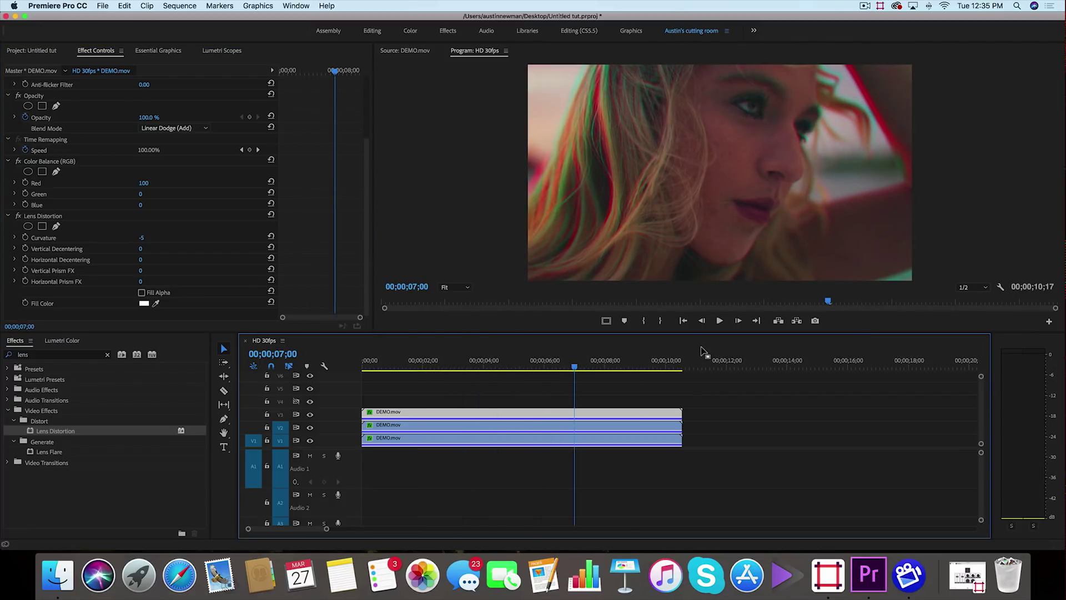